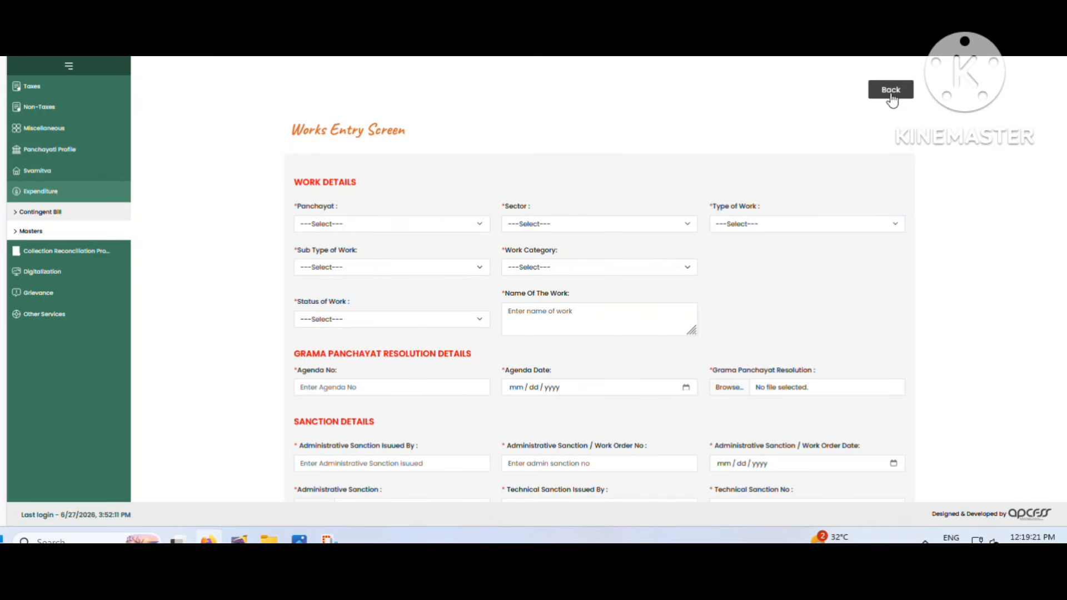
Return to the Contingent Bill services under Expenditure and open the Works Entry form
scroll(866, 225, "down", 3)
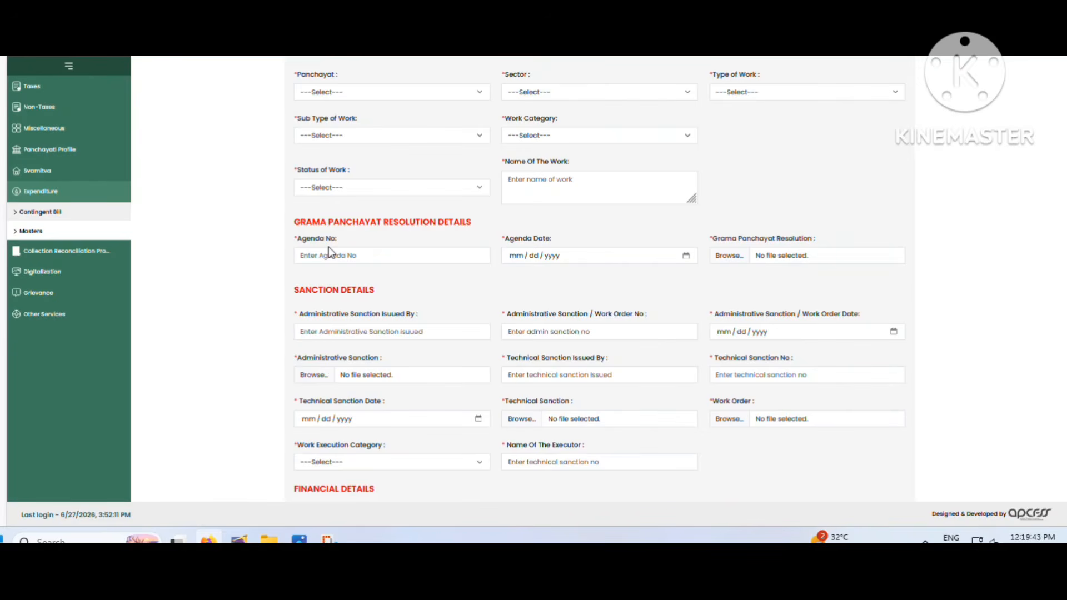
scroll(328, 246, "up", 2)
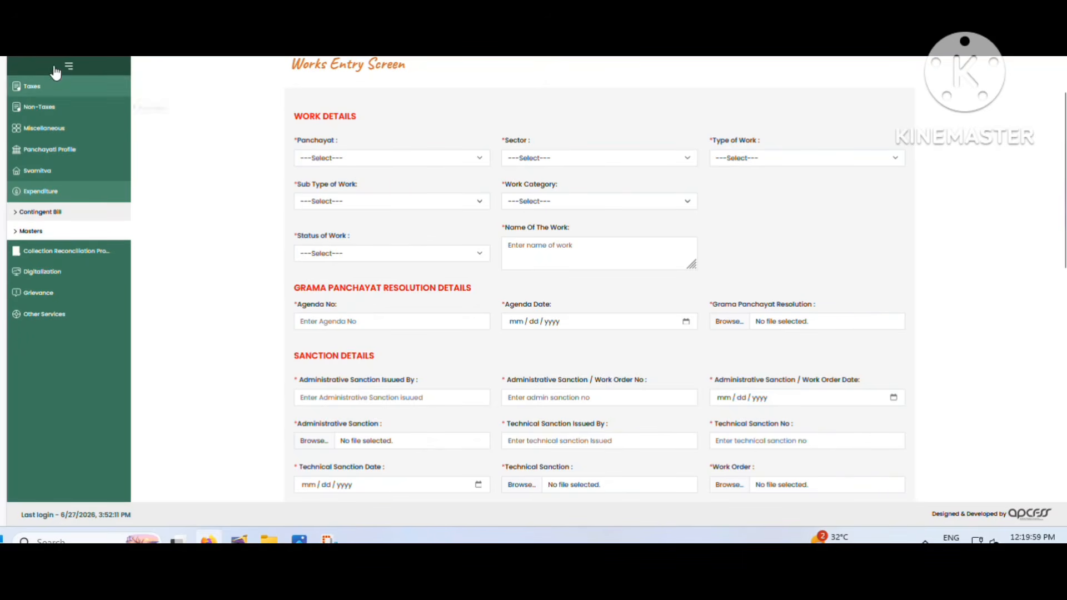
left_click(40, 212)
scroll(294, 316, "down", 2)
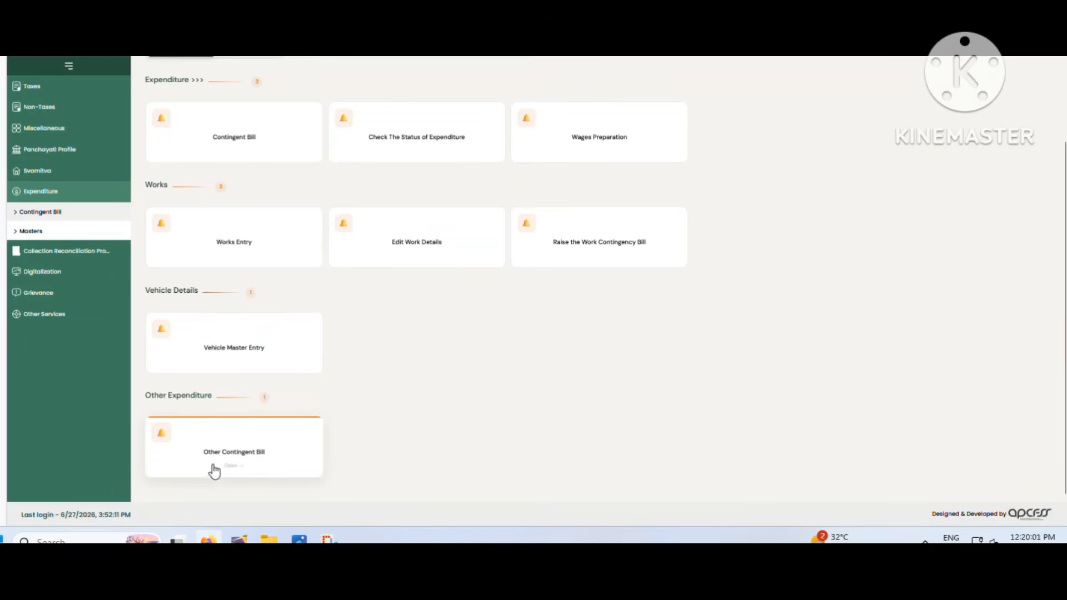
scroll(214, 444, "up", 2)
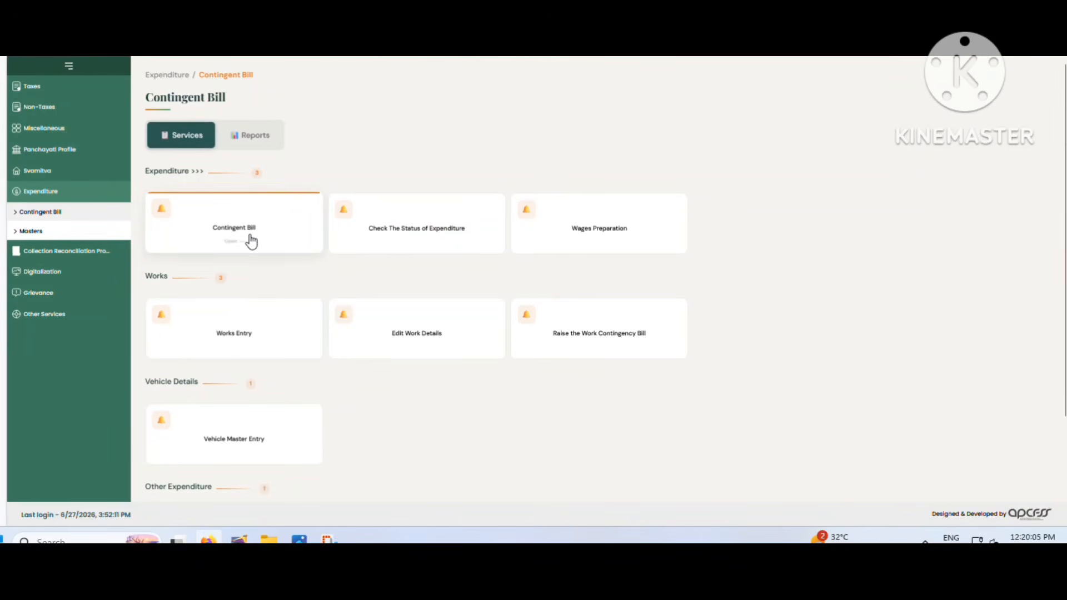
left_click(236, 340)
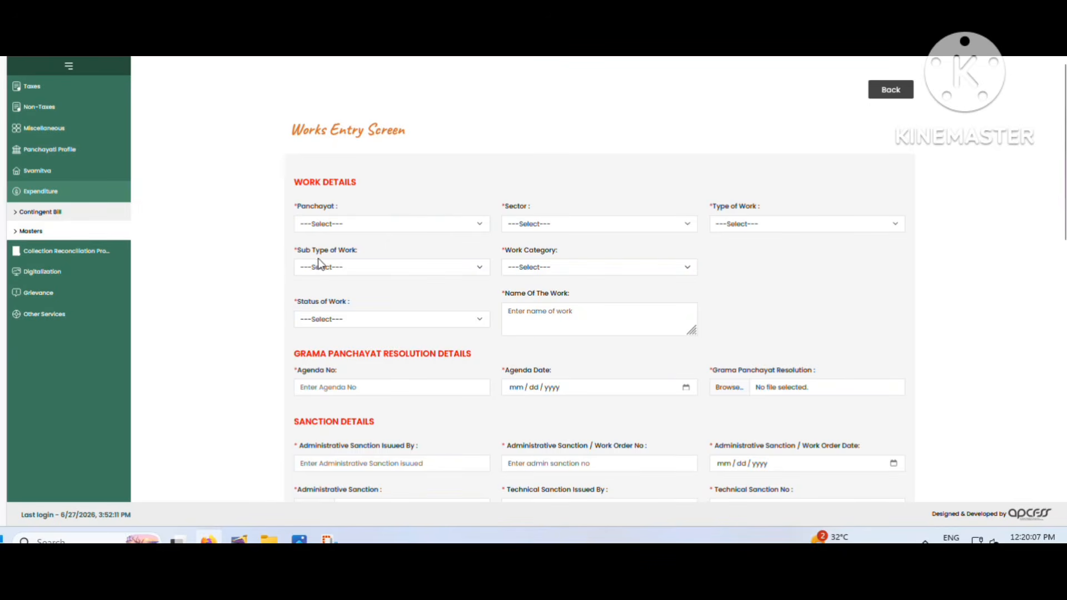
Set the sector of the work to Drinking Water Supply in the work details
scroll(319, 263, "down", 3)
scroll(309, 261, "up", 1)
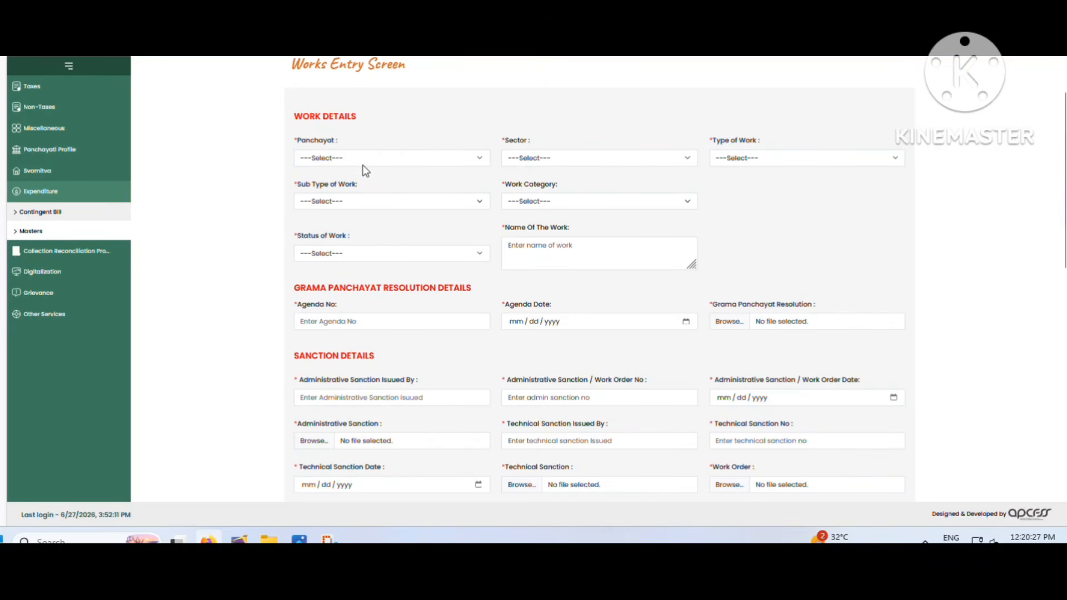
left_click(562, 161)
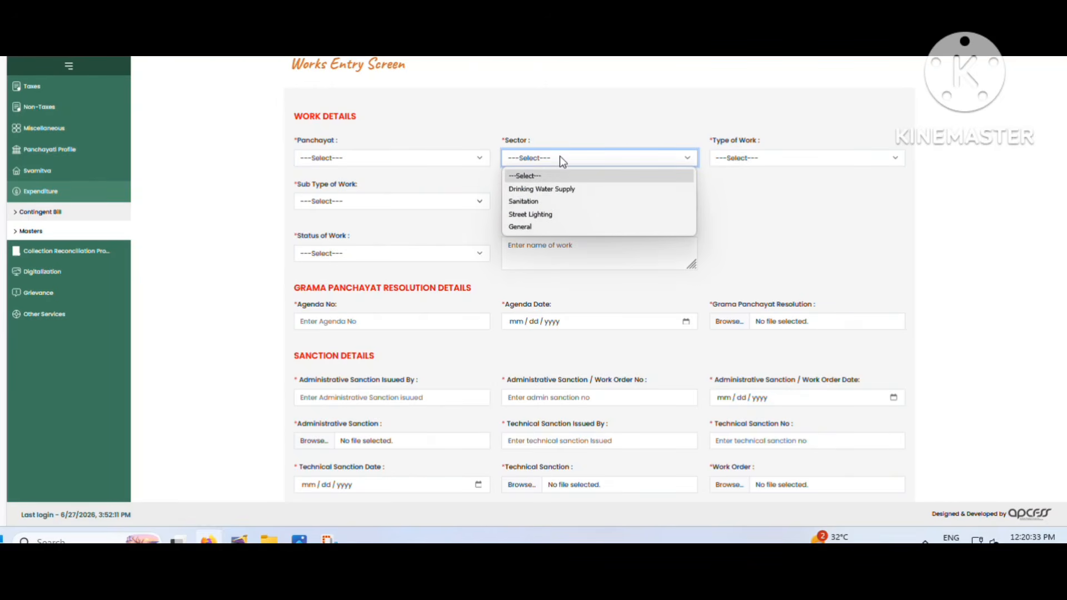
left_click(559, 192)
Set the type and sub type of work to Major Works with the category Pipe Line Extension & Laying of New Pipe Lines
left_click(742, 158)
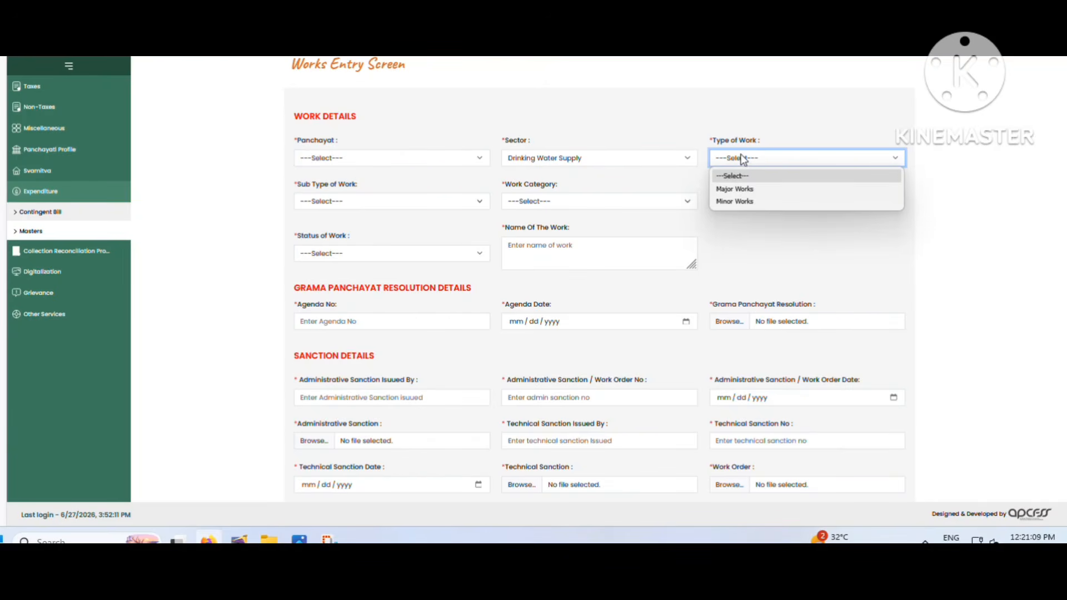
left_click(740, 189)
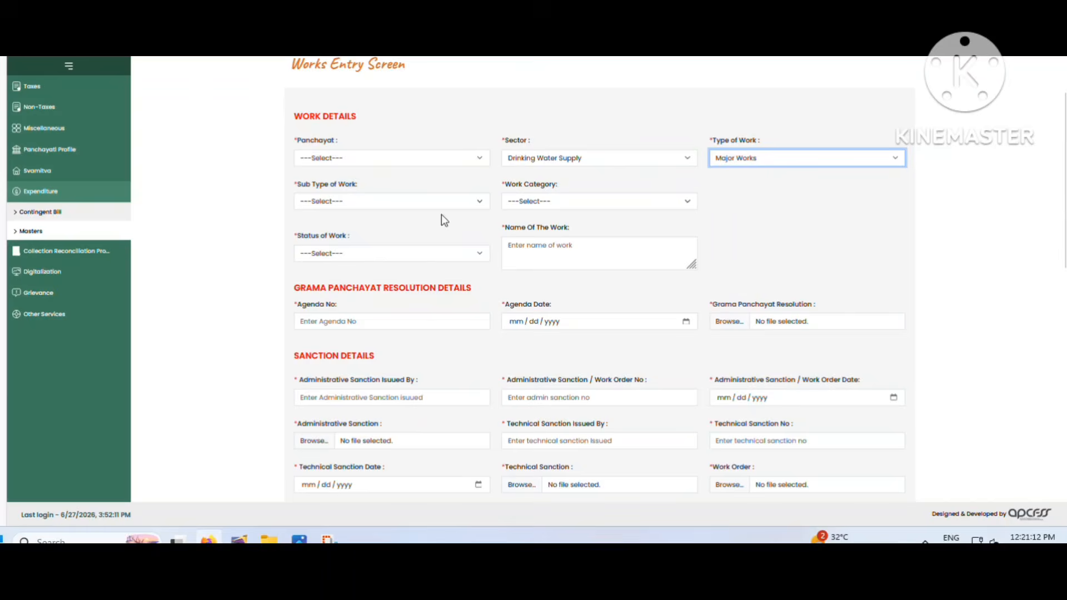
left_click(323, 203)
left_click(331, 233)
left_click(512, 202)
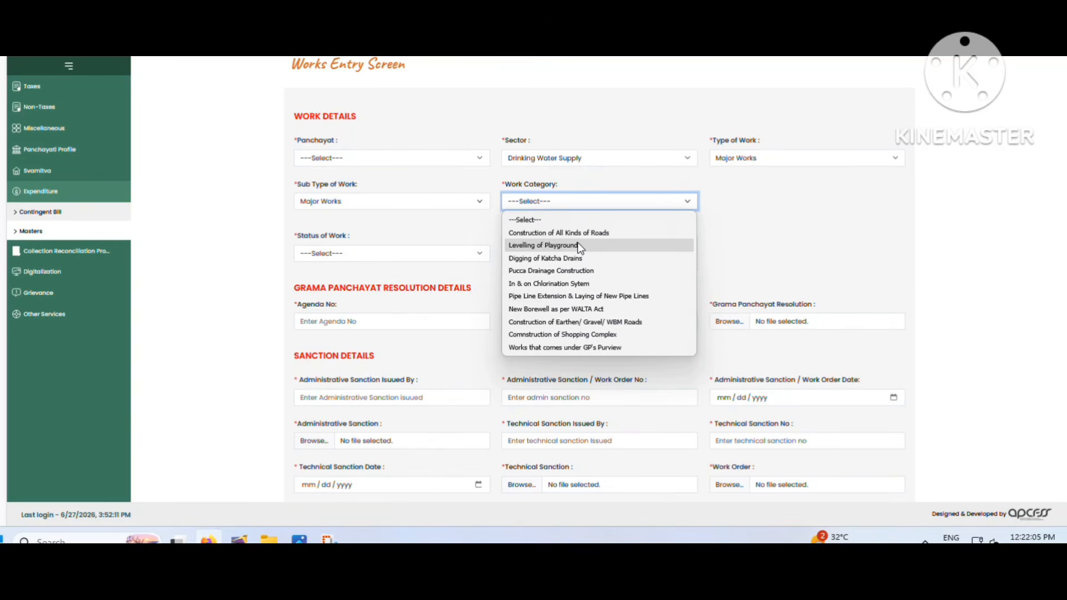
left_click(581, 298)
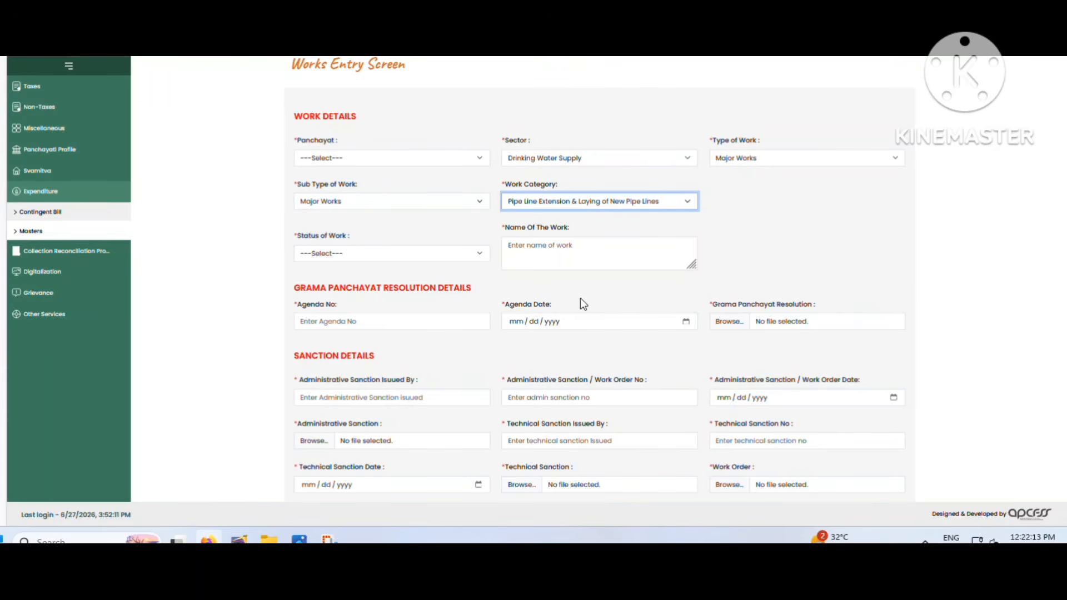
Change the type of work to Minor Works
left_click(393, 198)
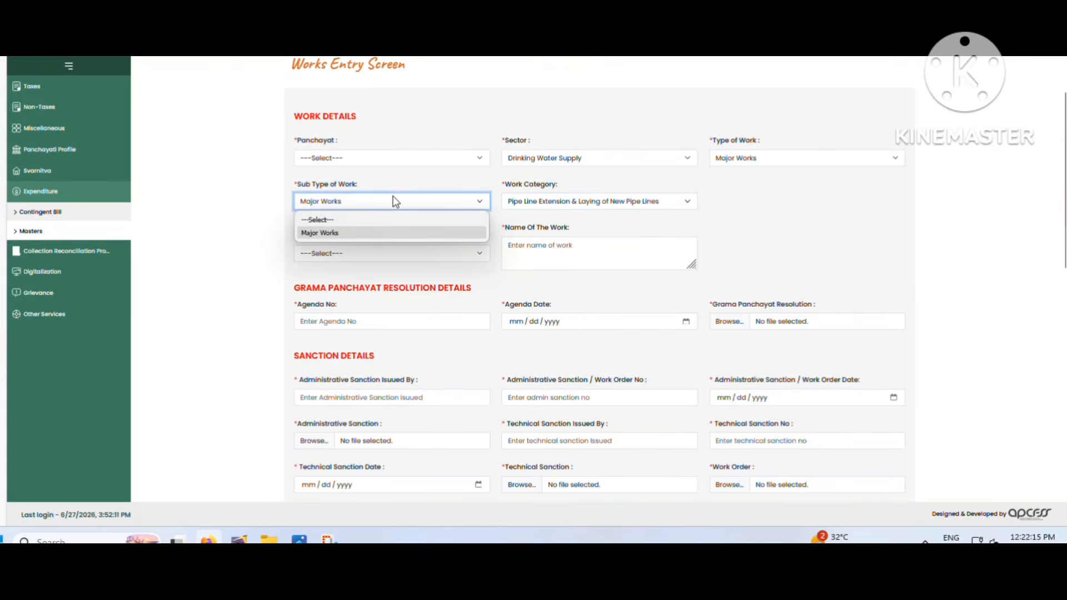
left_click(762, 158)
left_click(756, 203)
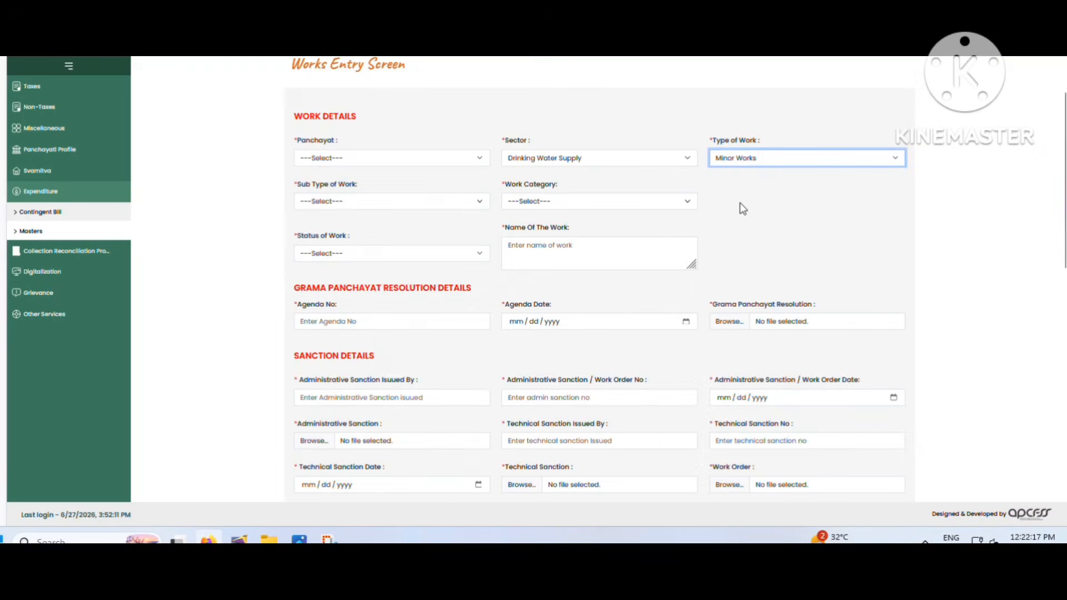
Check the work categories offered for the Emergency Repairs sub type, and set the sub type of work to Minor Works
left_click(338, 200)
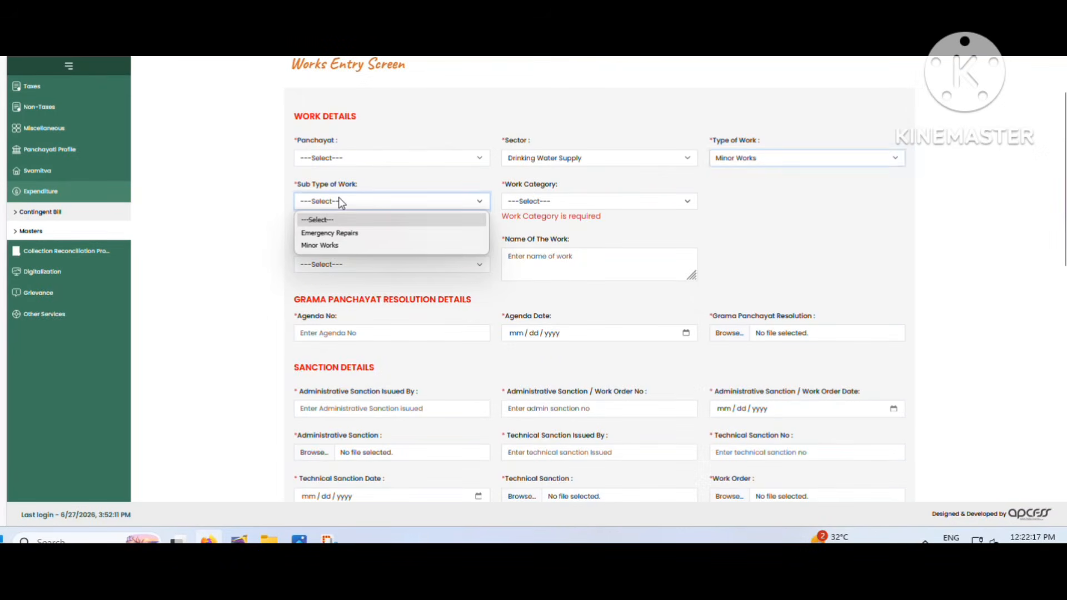
left_click(346, 233)
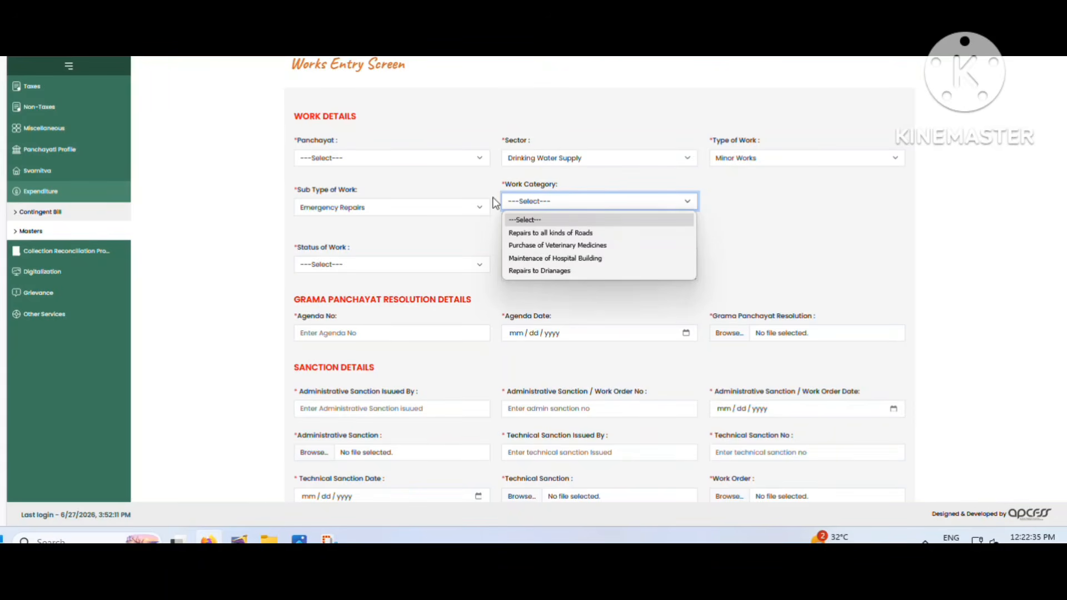
left_click(376, 210)
left_click(348, 250)
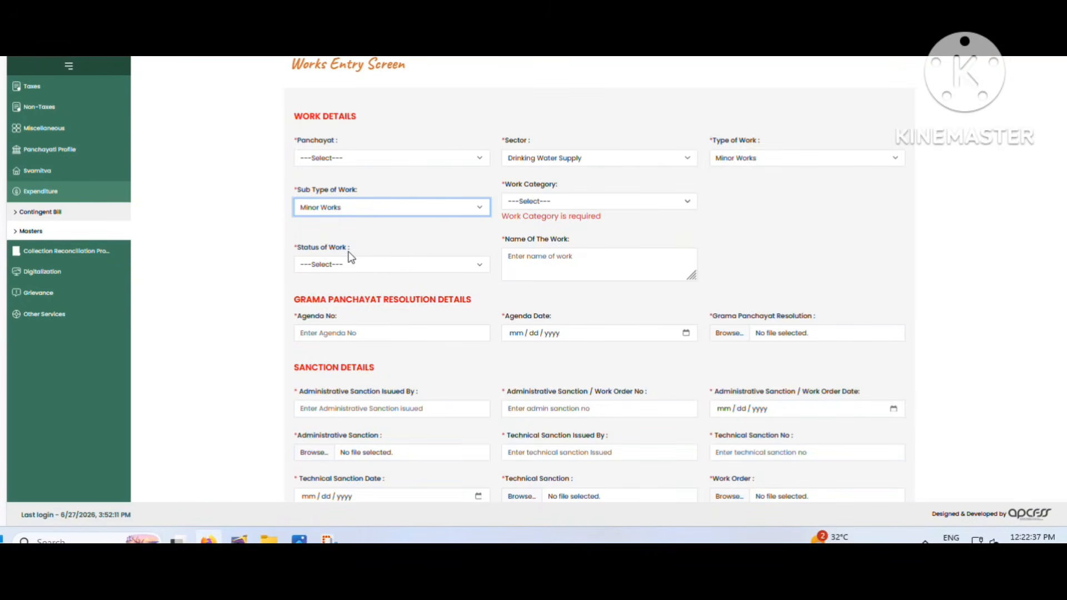
Set the work category to Pipe Line Repairs (from..... To.......) and the status of work to COMPLETED
left_click(578, 205)
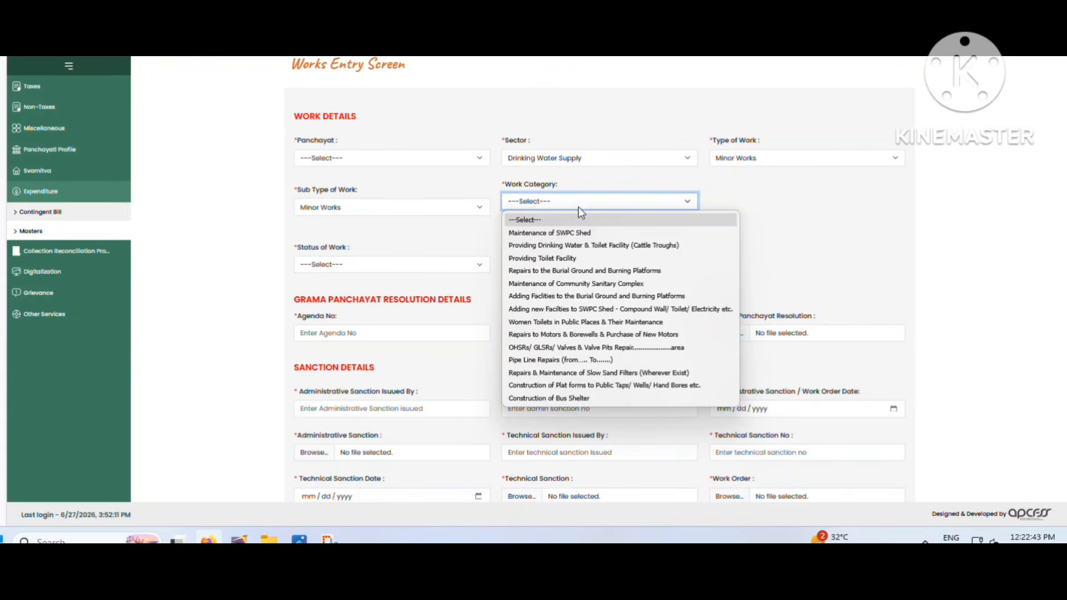
left_click(584, 359)
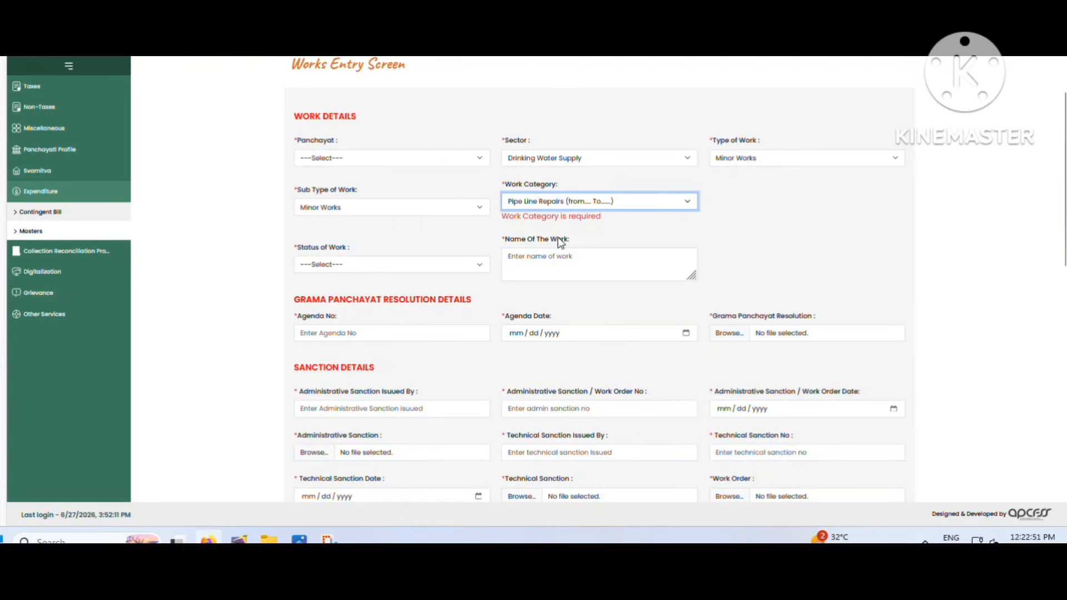
left_click(550, 204)
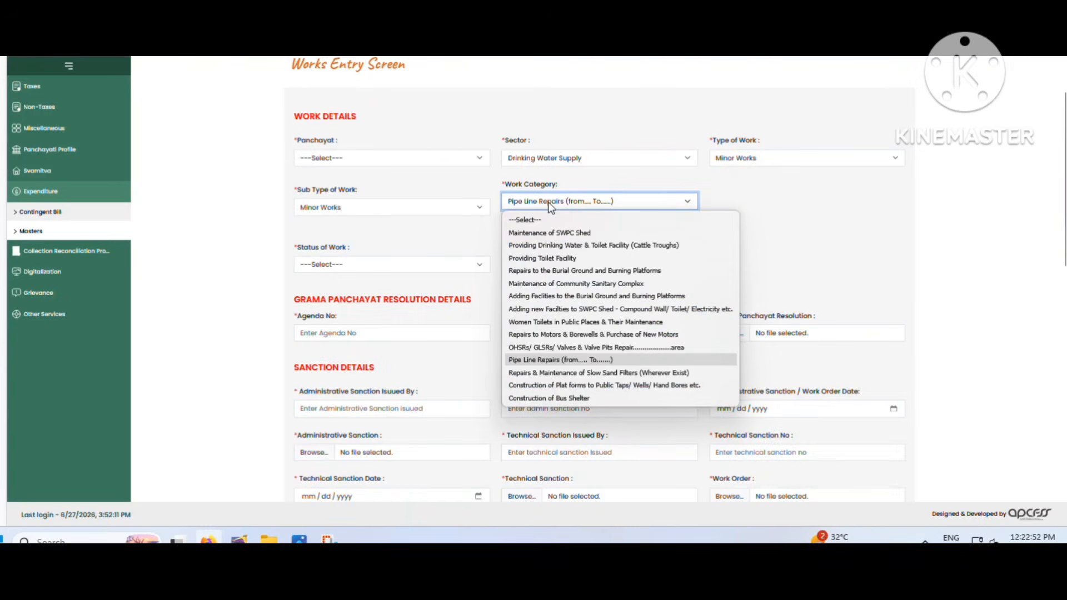
left_click(581, 362)
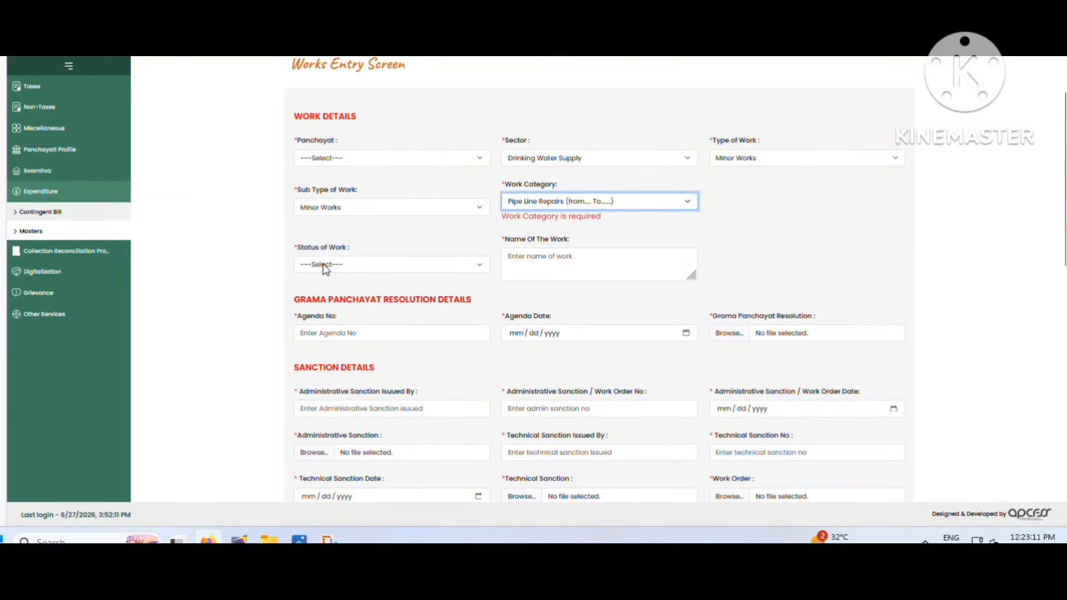
left_click(389, 264)
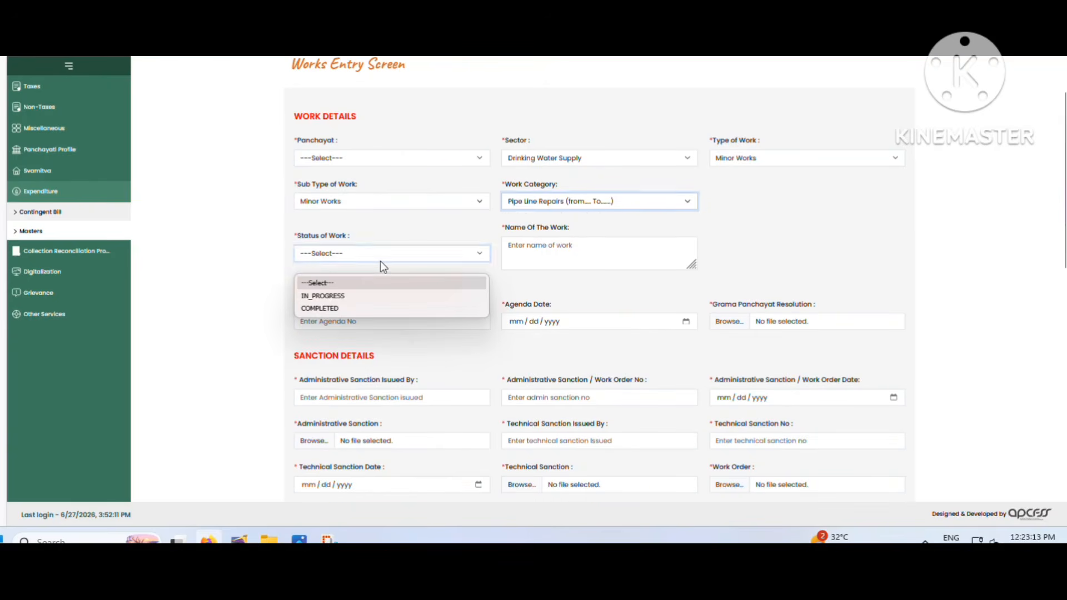
left_click(329, 308)
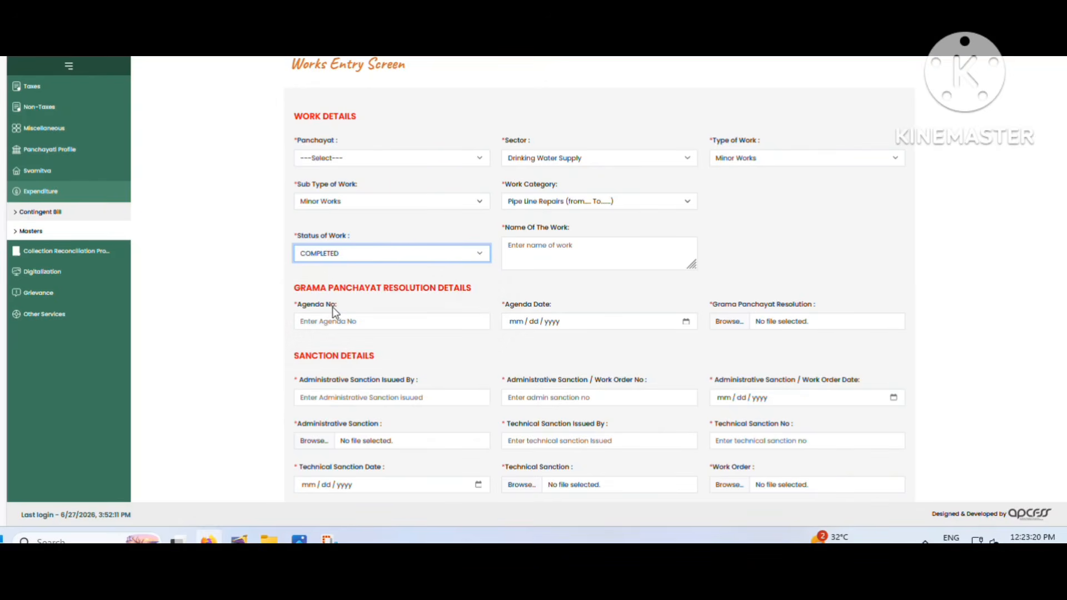
Enter elr1 as the agenda number in the Grama Panchayat resolution details, leaving the name of the work blank
left_click(578, 255)
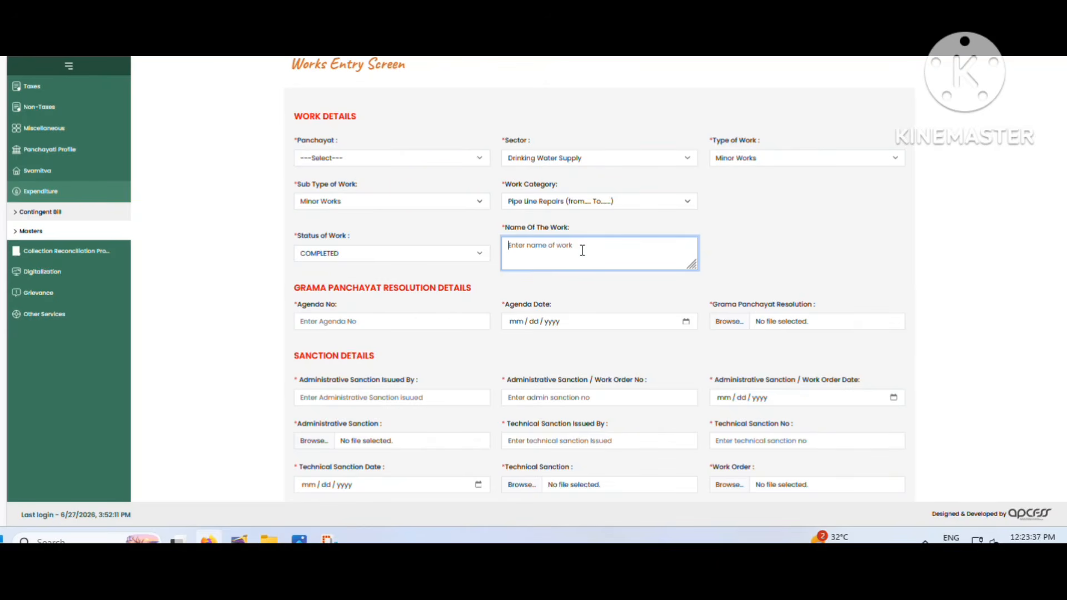
left_click(309, 326)
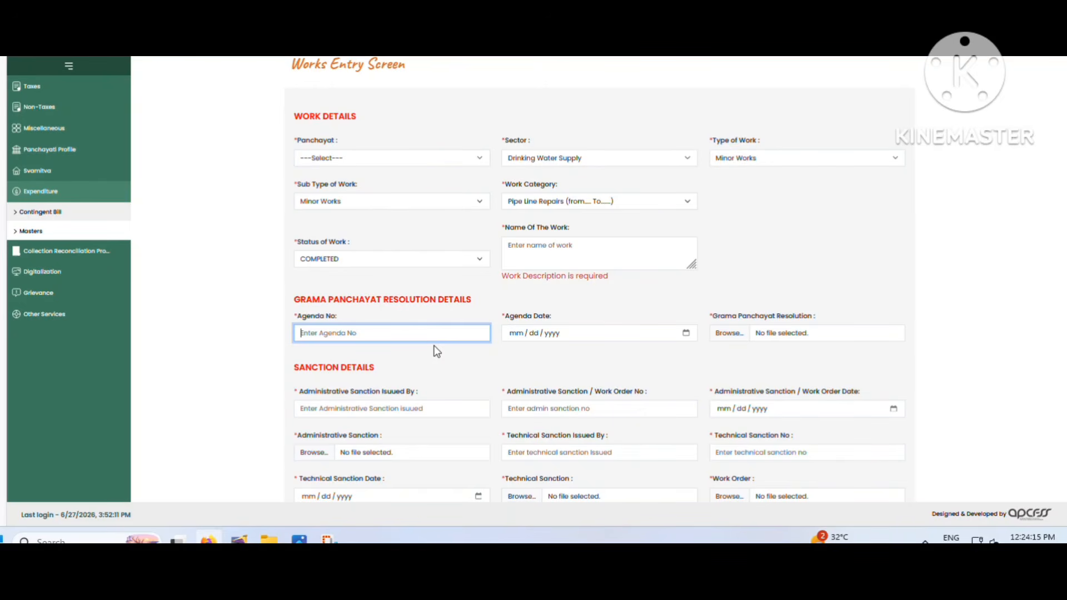
type("elr1")
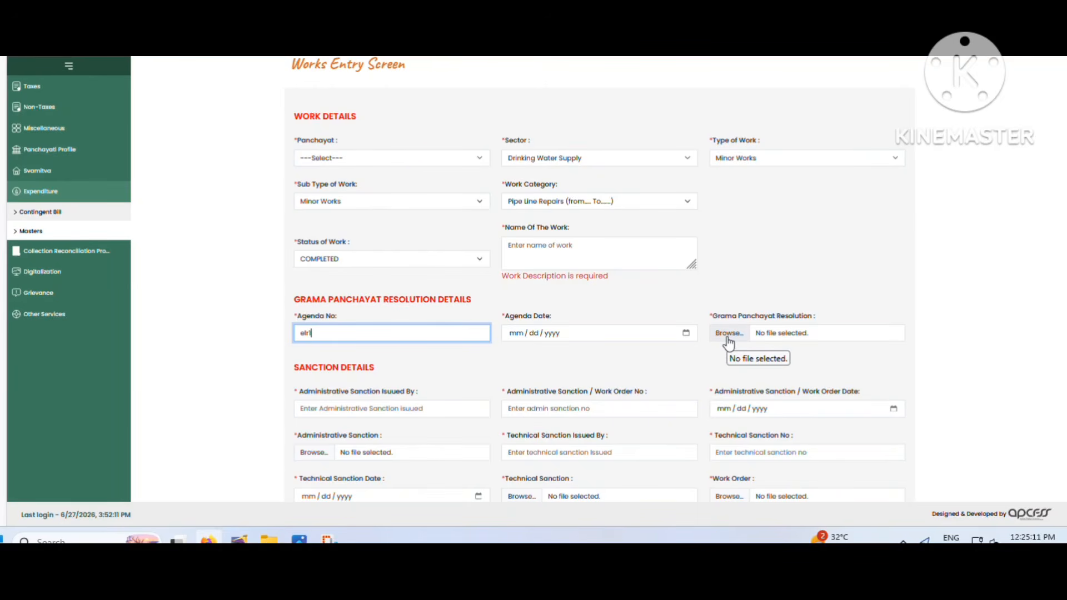
Examine the administrative and technical sanction fields in the sanction details, including issuing authority, order number and date
left_click(345, 408)
scroll(369, 411, "down", 1)
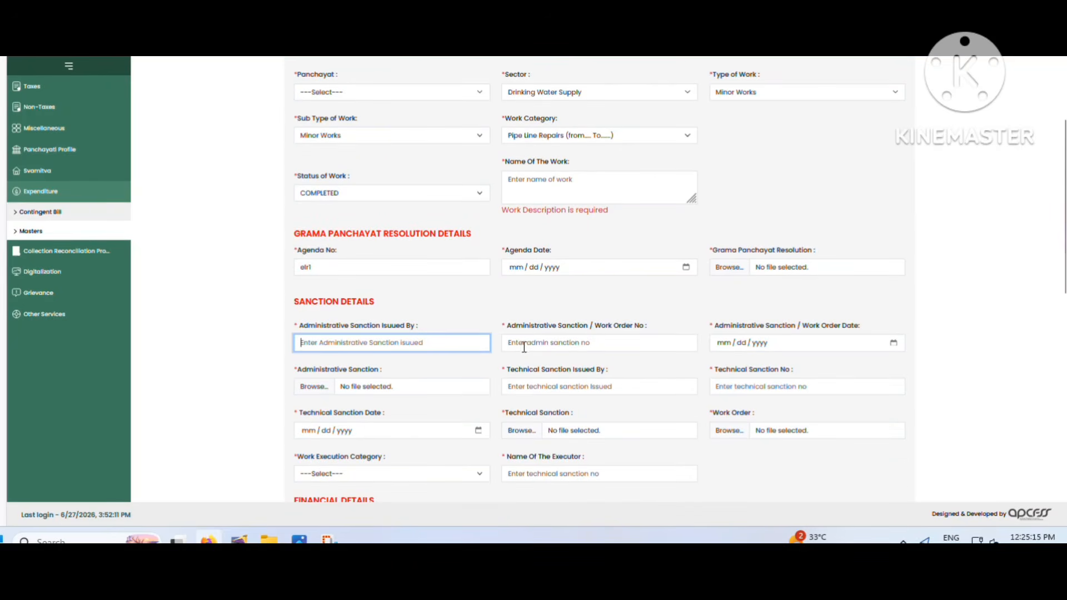
left_click(554, 342)
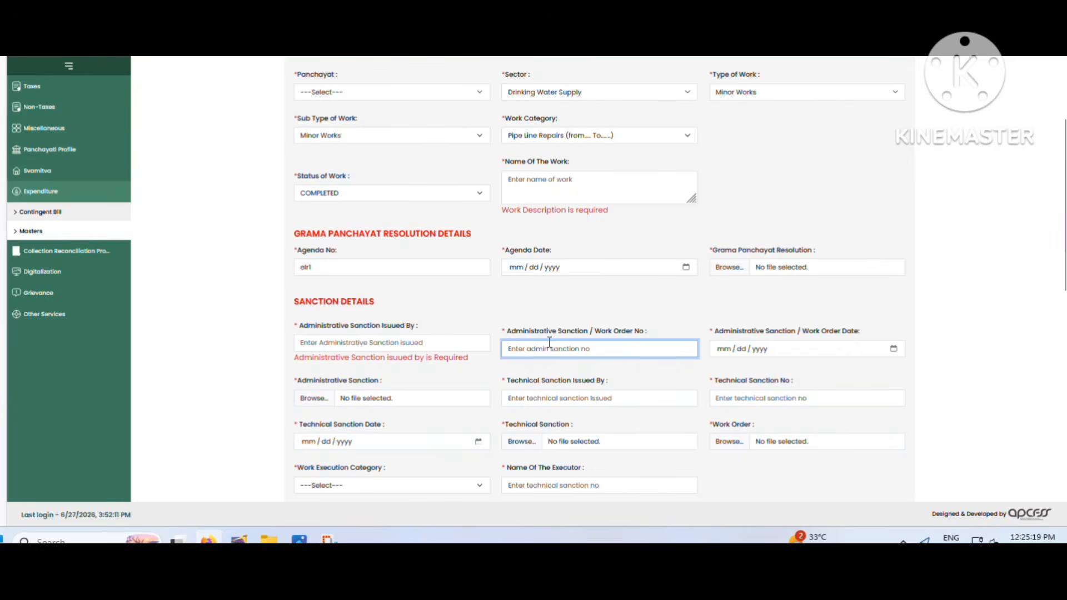
left_click(774, 356)
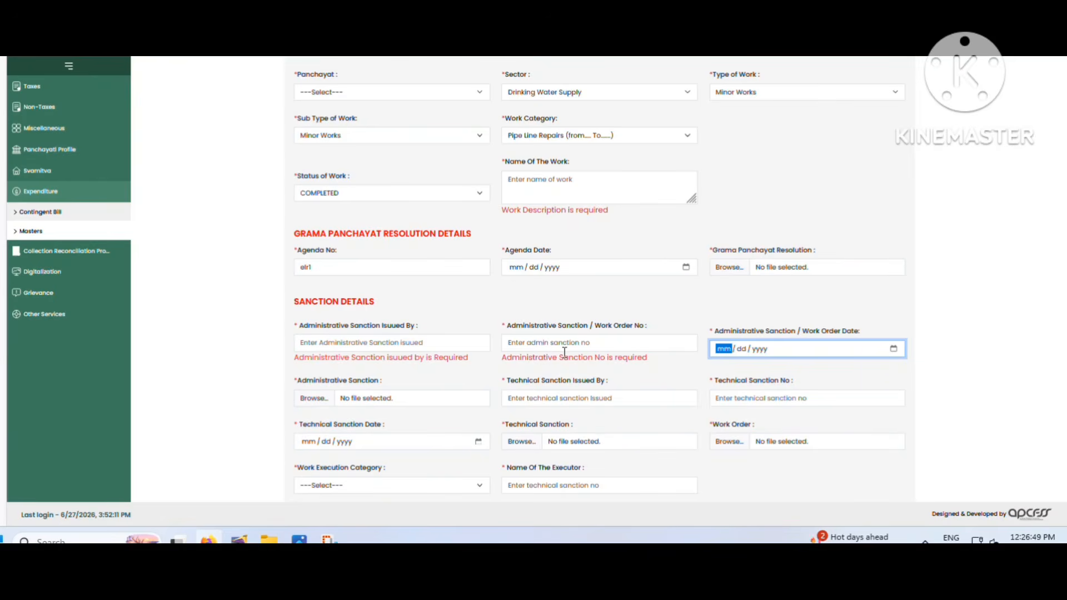
left_click(568, 399)
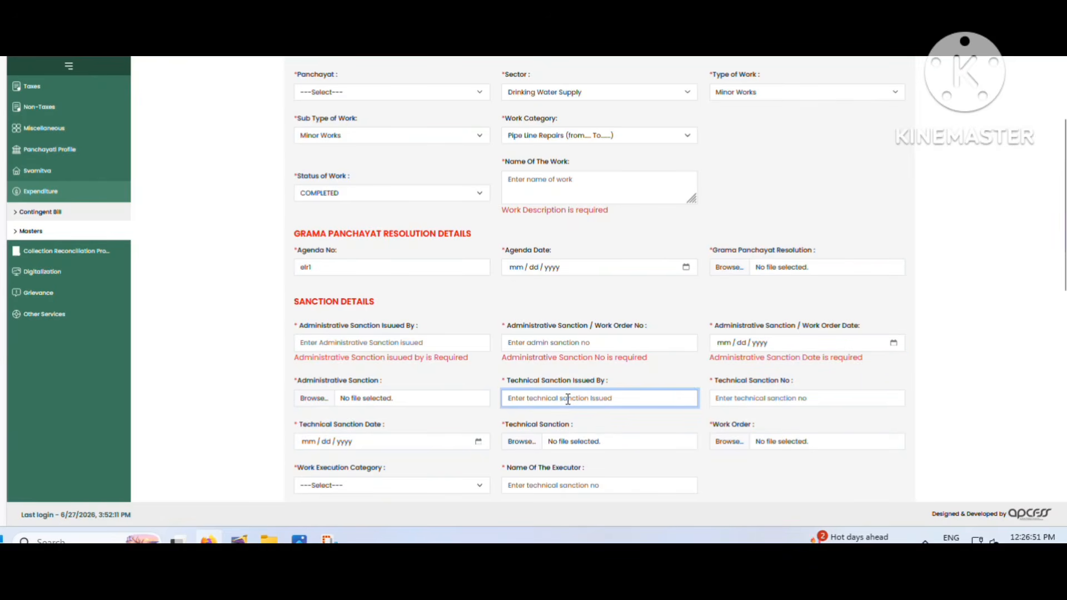
scroll(567, 398, "down", 1)
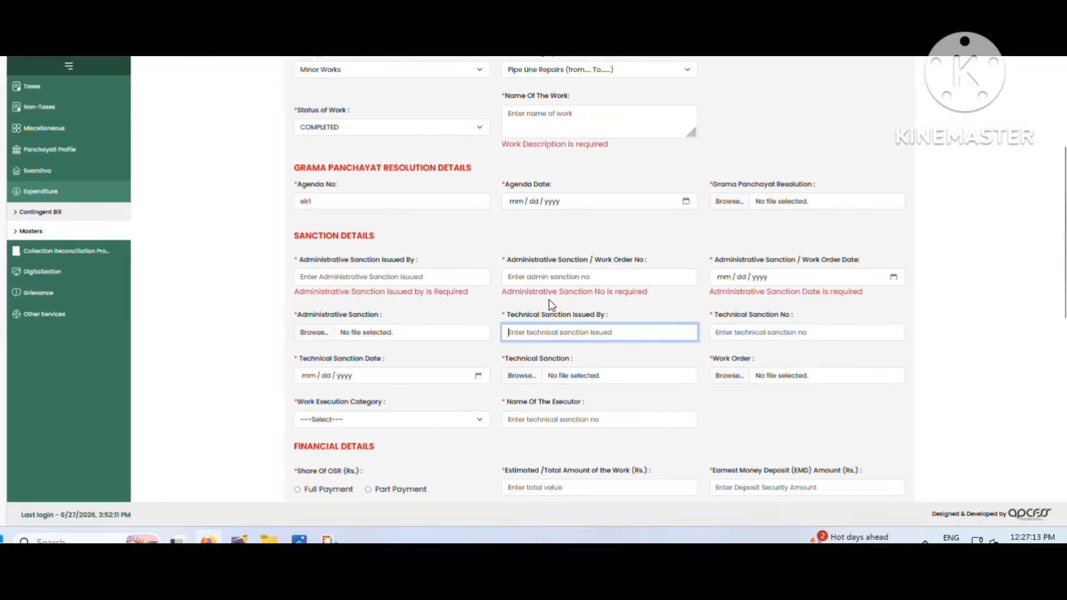
left_click(375, 268)
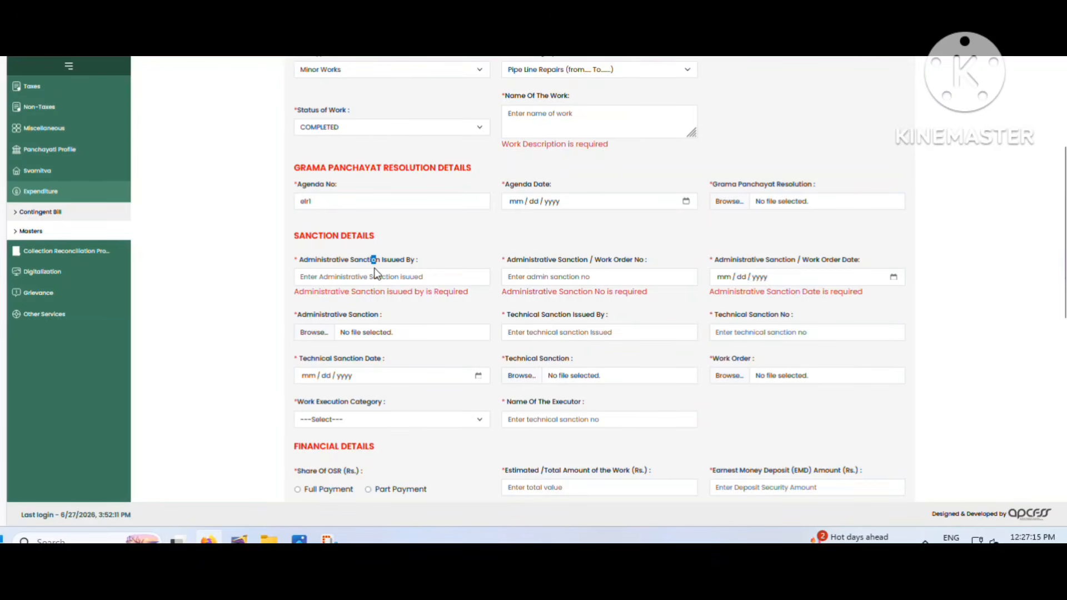
left_click(554, 327)
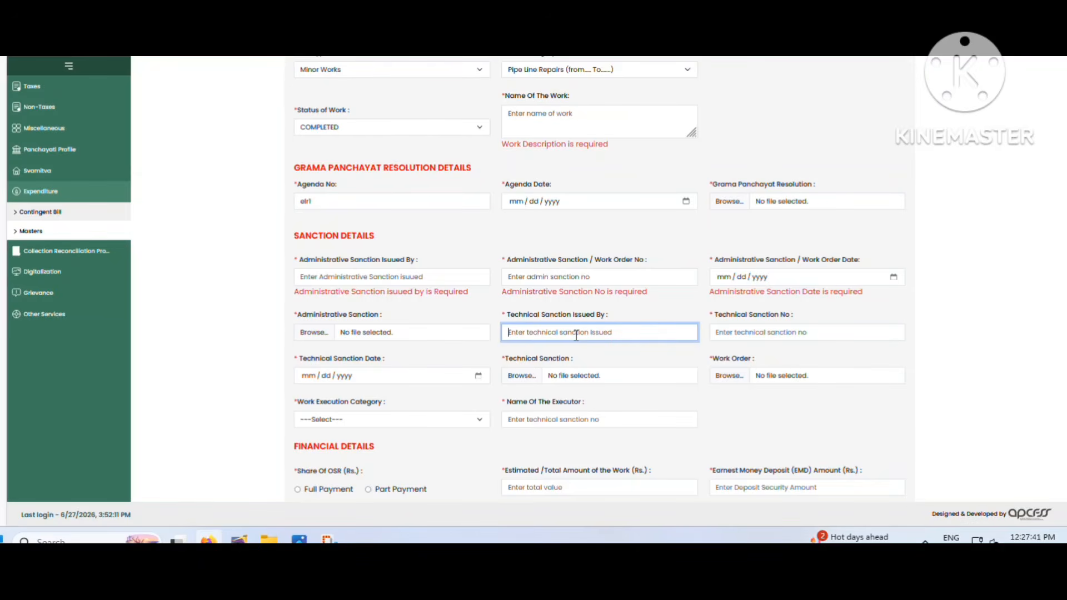
Set the work execution category to Nomination in the sanction details, leaving the name of the executor blank
scroll(600, 381, "down", 1)
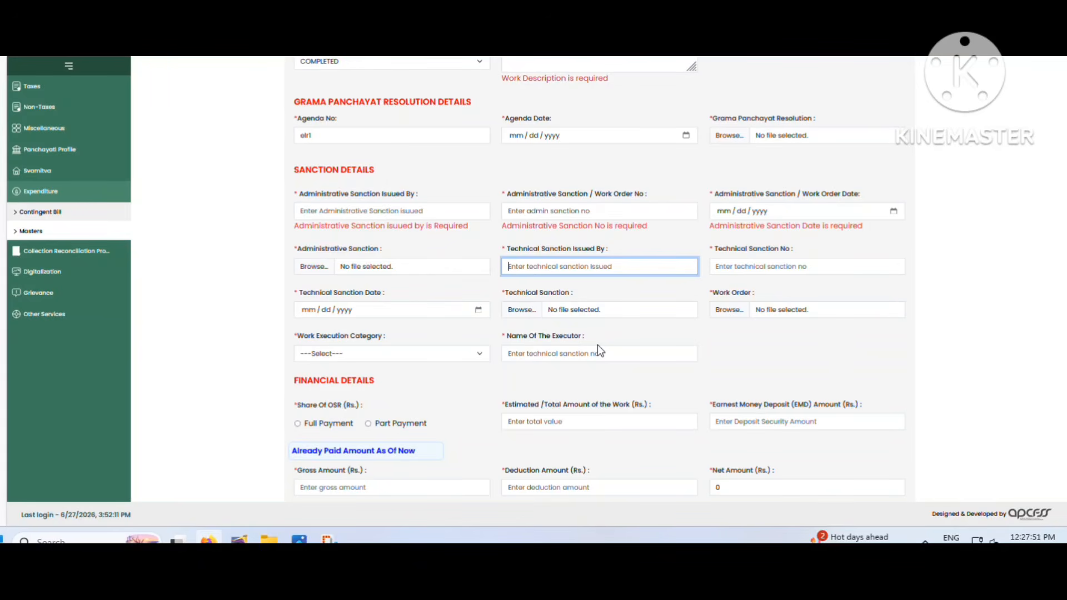
left_click(560, 354)
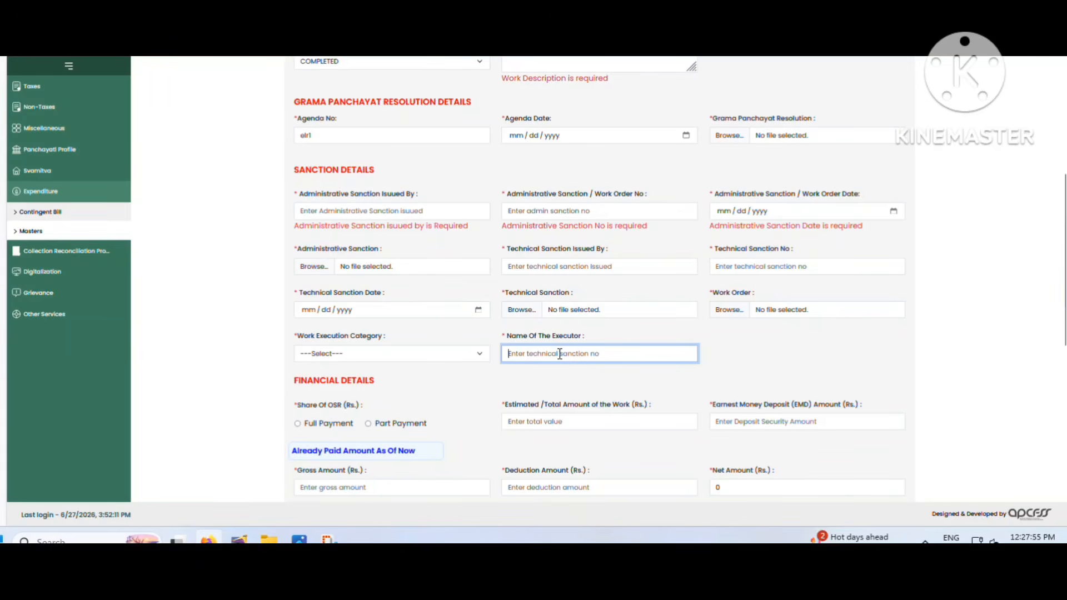
left_click(407, 352)
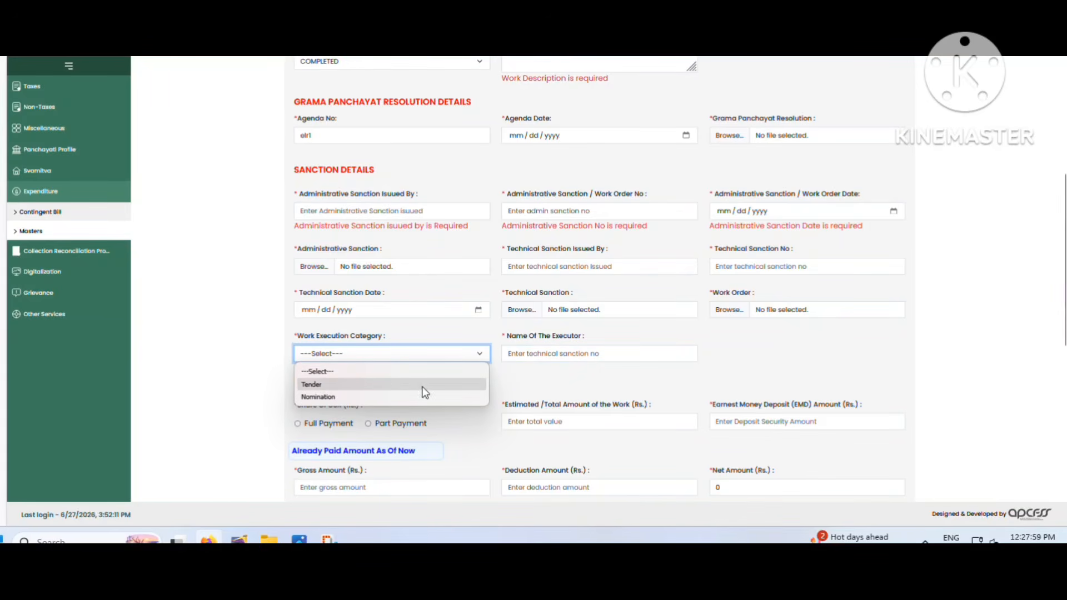
left_click(312, 397)
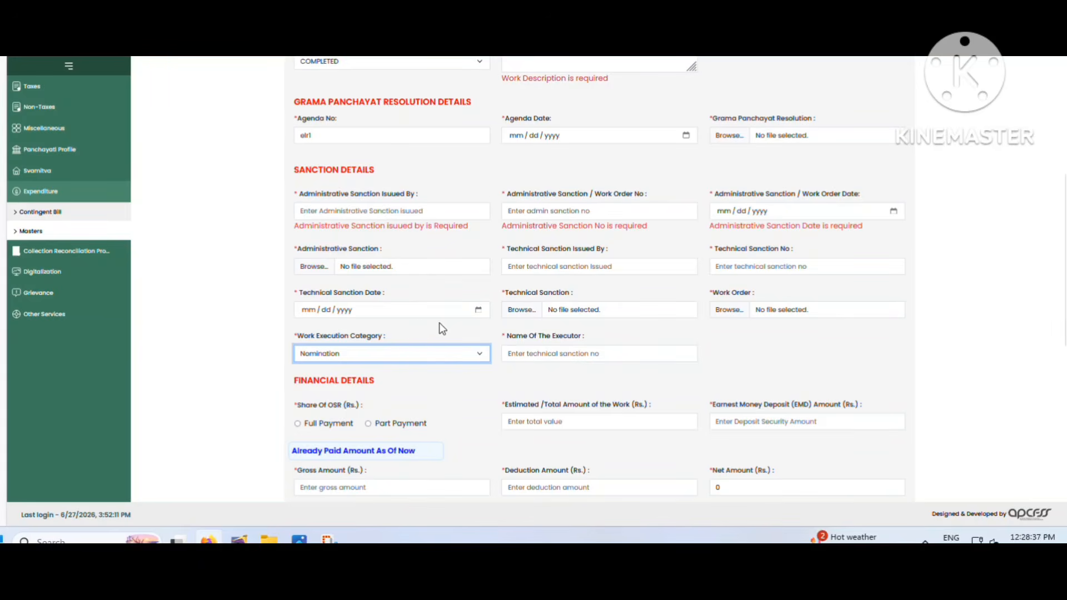
left_click(584, 356)
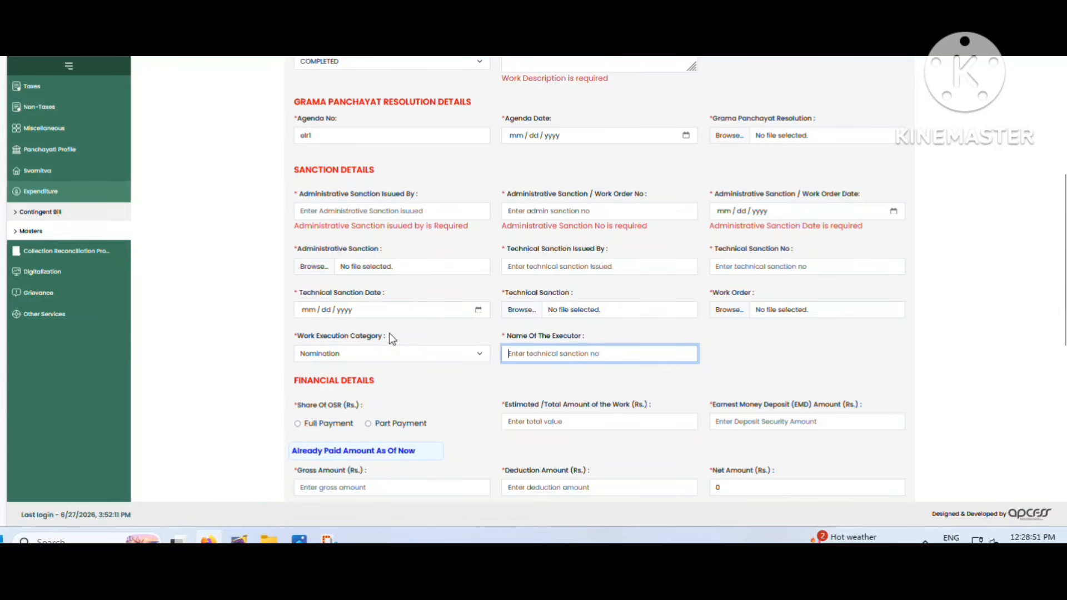
left_click(359, 354)
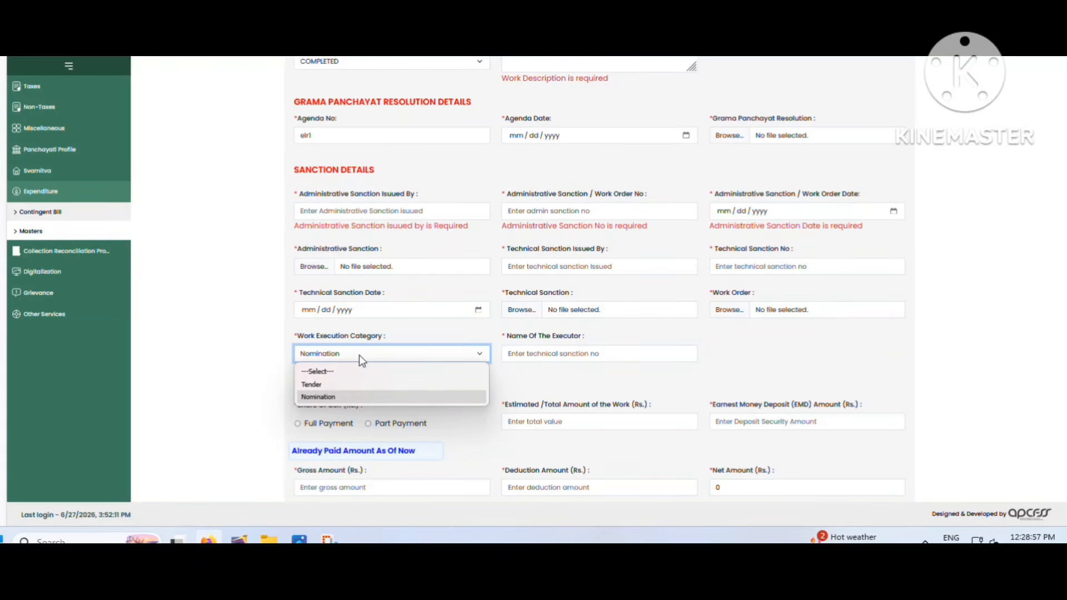
left_click(359, 354)
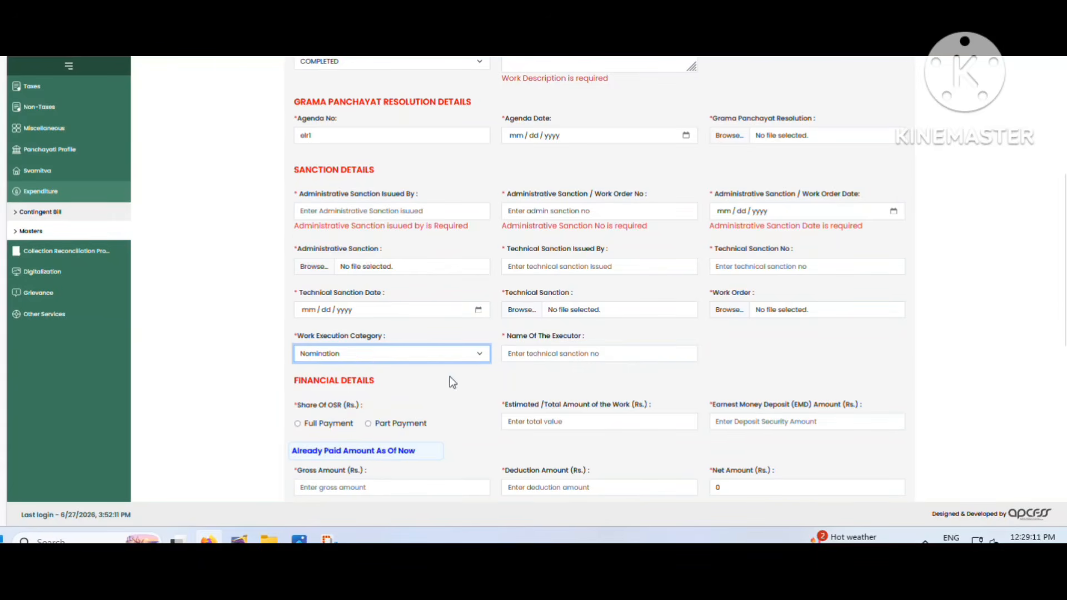
left_click(569, 361)
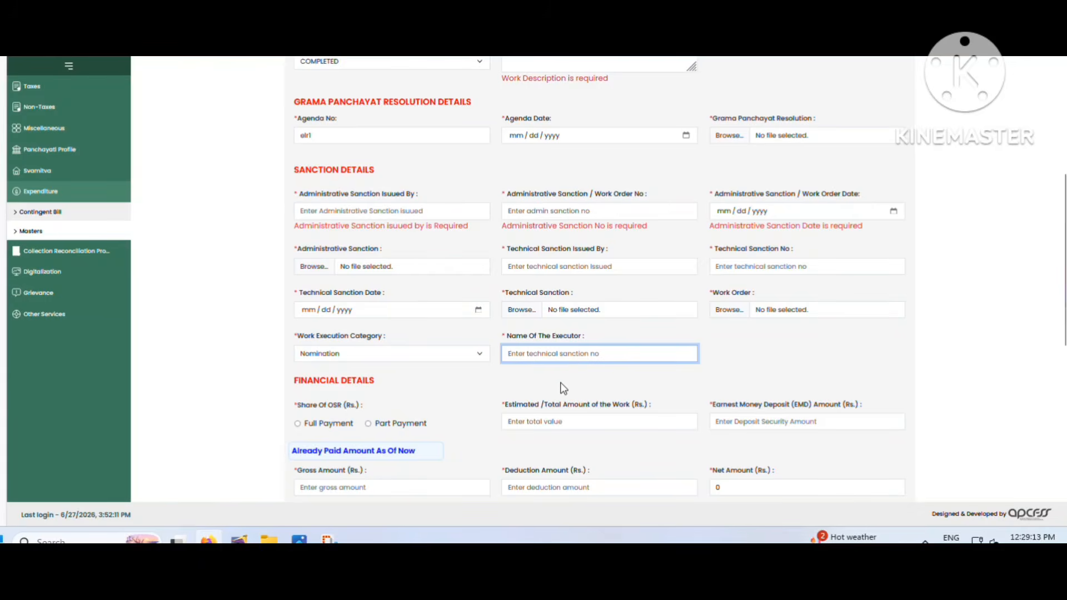
Switch to the open WhatsApp image to review the sample financial details, and return to the Works Entry form in the browser
scroll(562, 388, "down", 1)
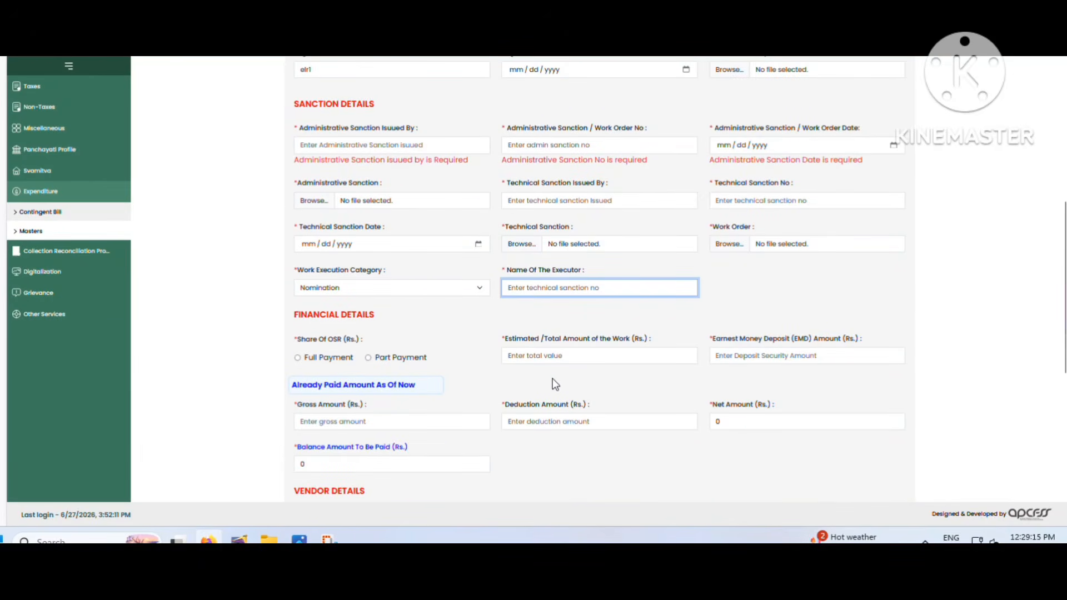
mouse_move(300, 540)
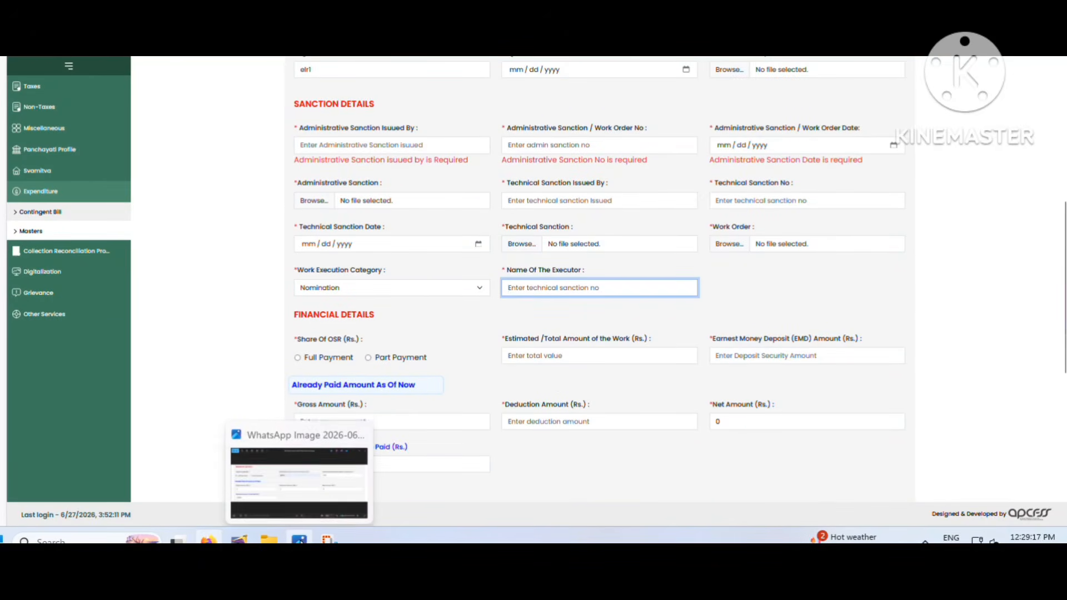
left_click(311, 495)
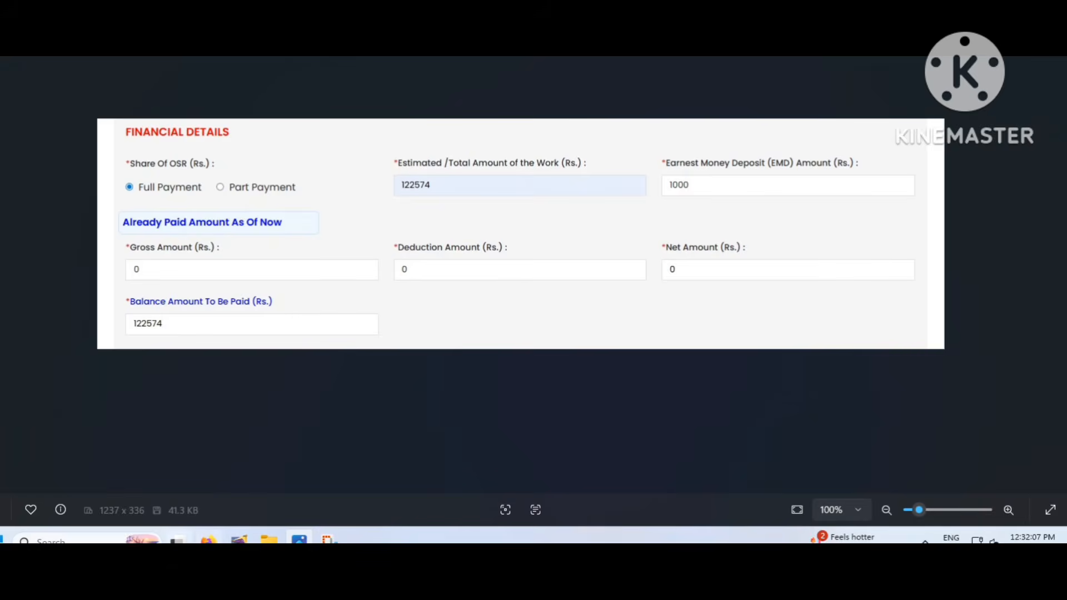
mouse_move(208, 539)
left_click(209, 478)
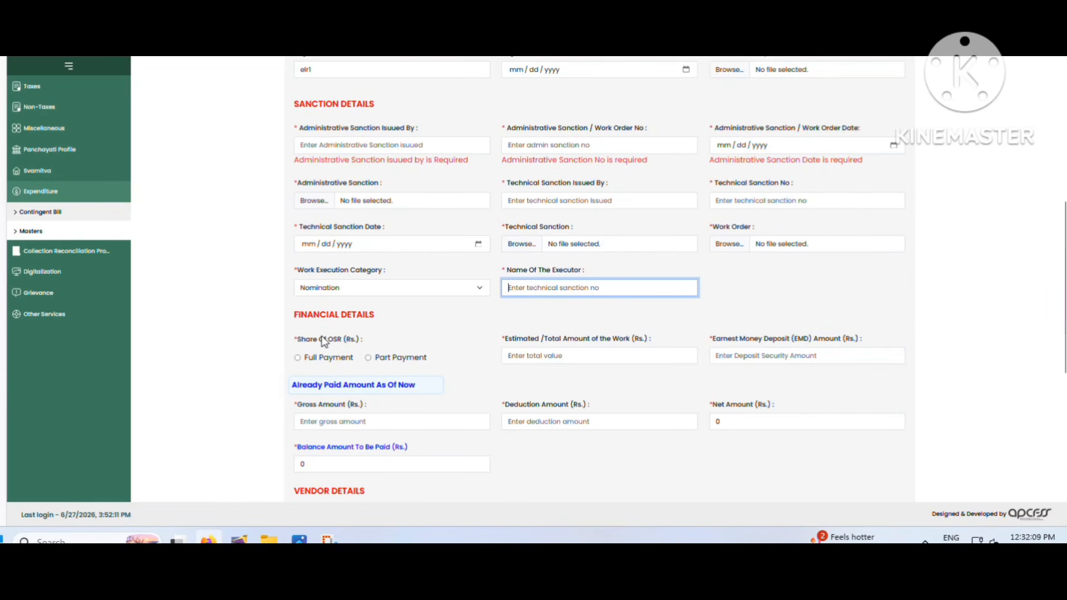
Examine the vendor details and measurement book details at the end of the Works Entry form
scroll(323, 365, "down", 3)
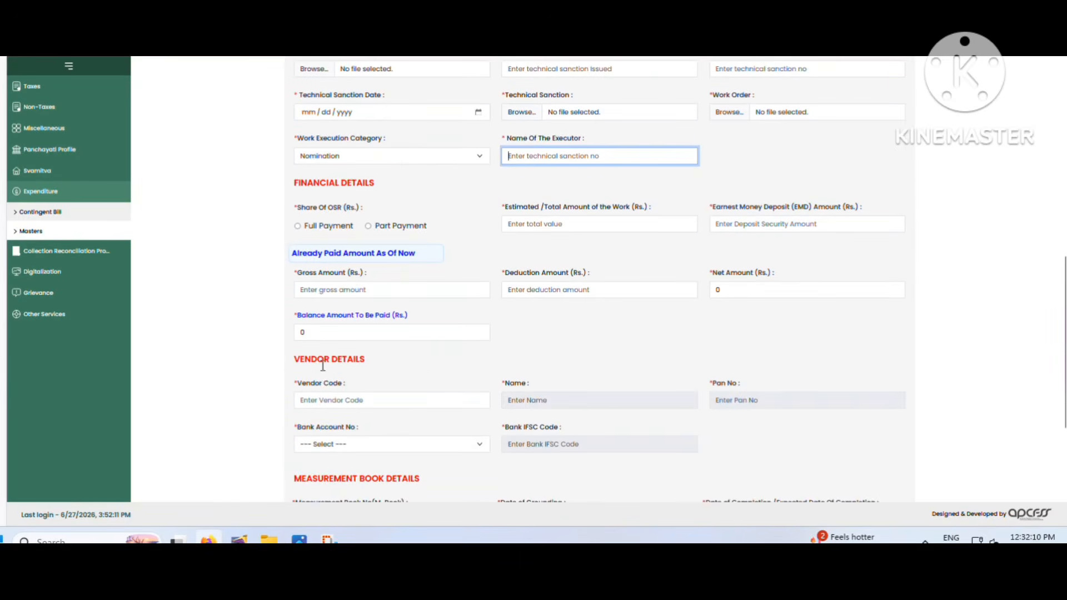
left_click(314, 400)
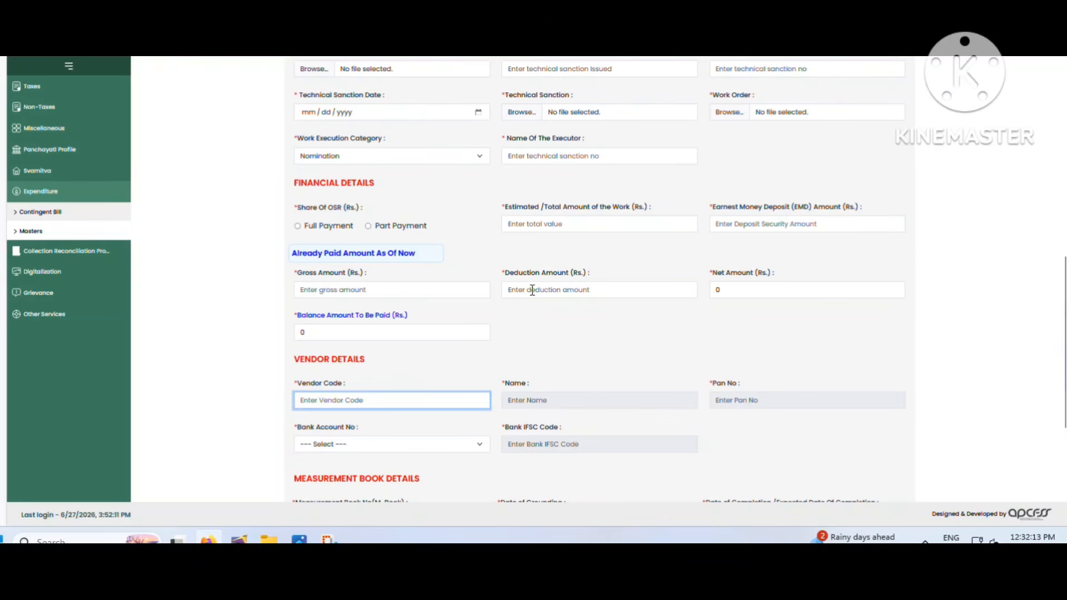
left_click(319, 157)
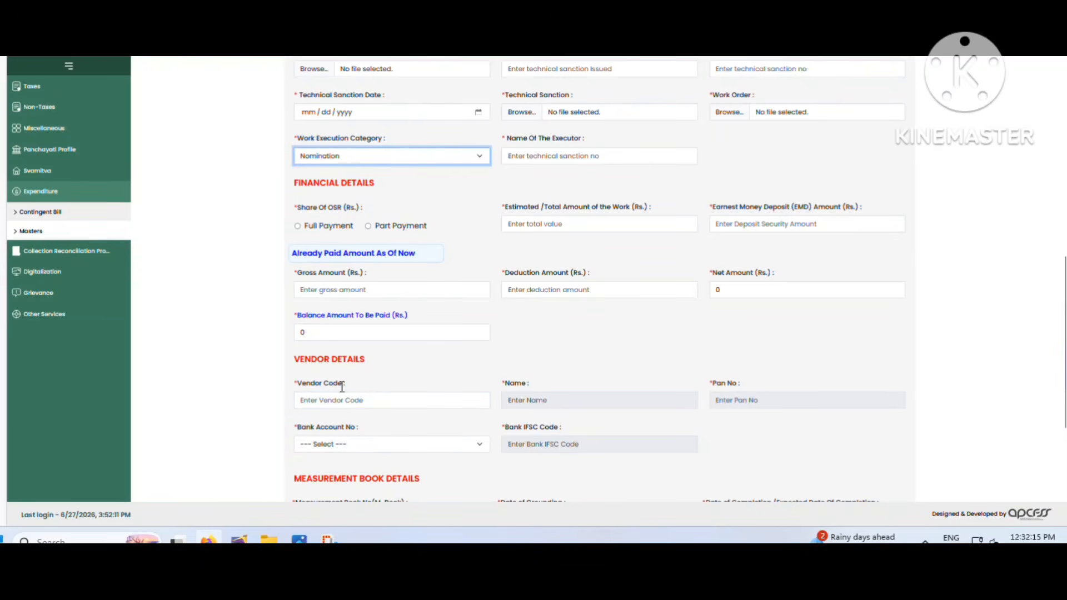
left_click(328, 400)
scroll(351, 398, "down", 3)
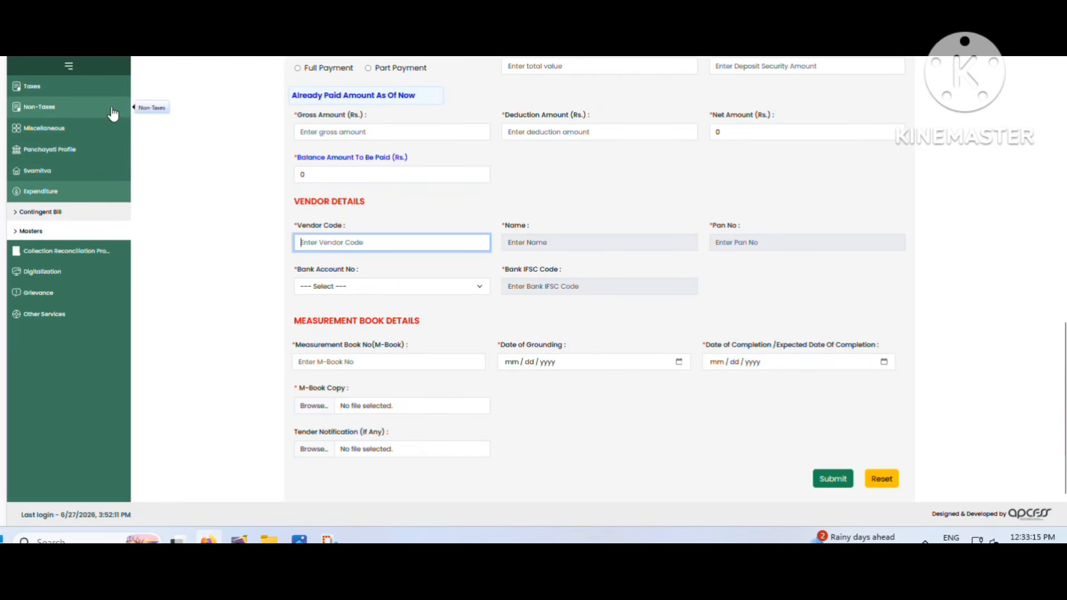
Go back to the Contingent Bill services page, recheck the sample financial details in the image viewer, and return to the browser
key("alt+Left")
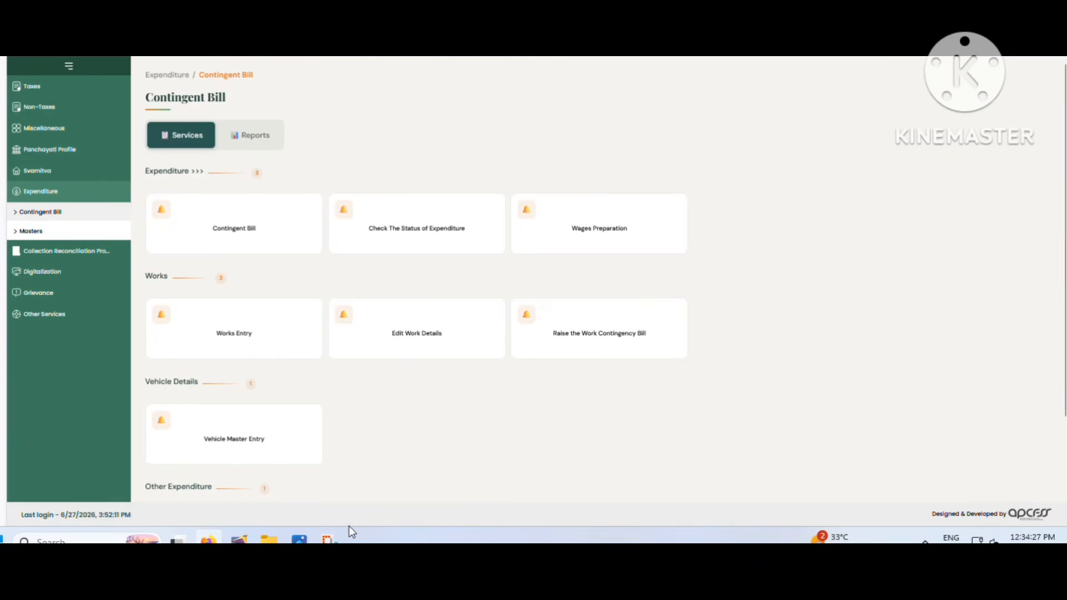
left_click(296, 537)
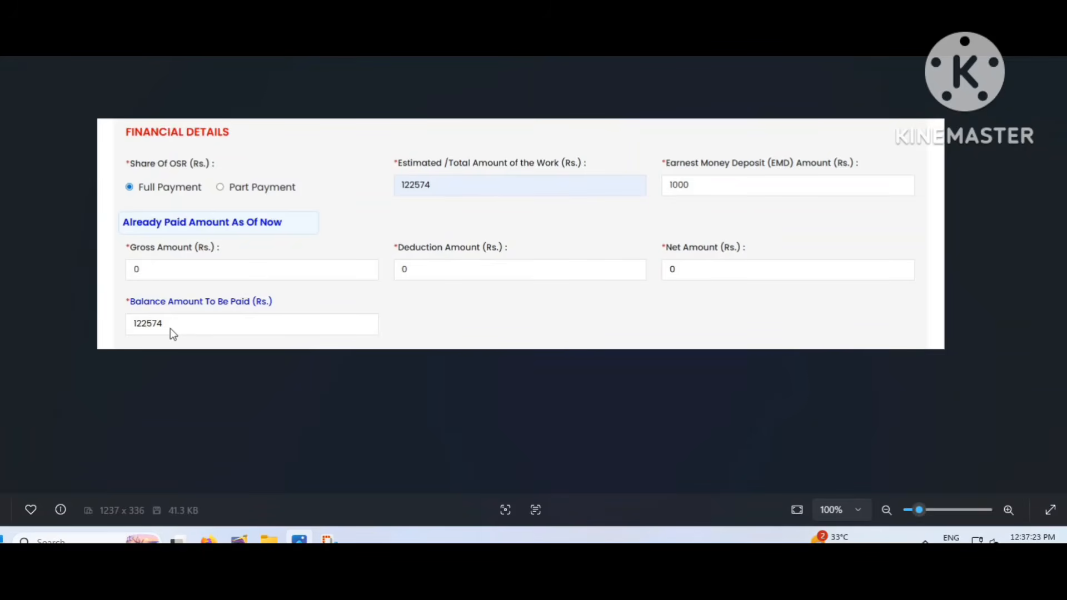
left_click(209, 541)
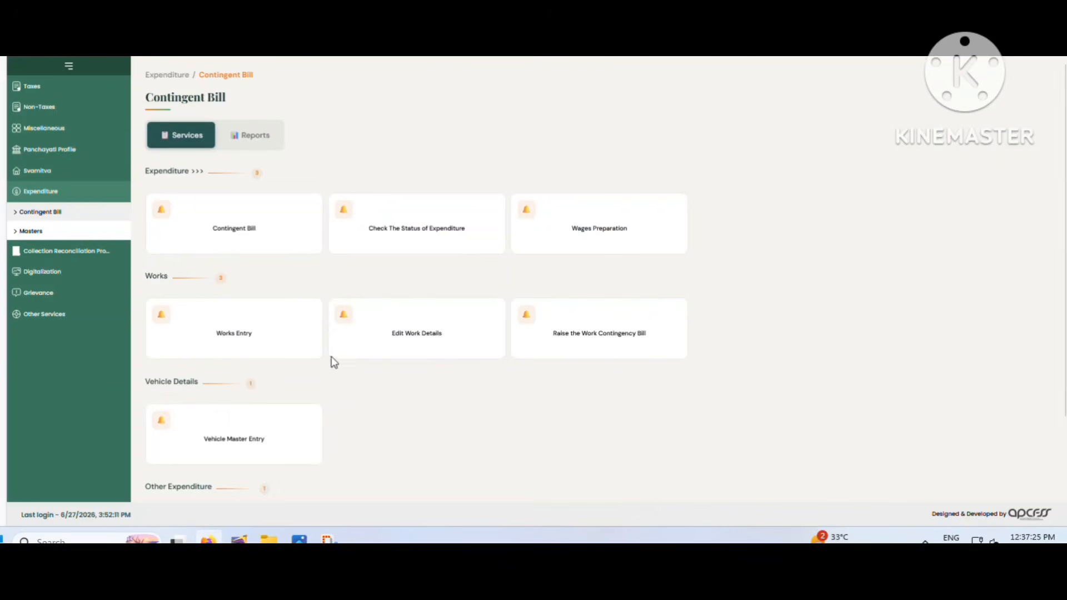